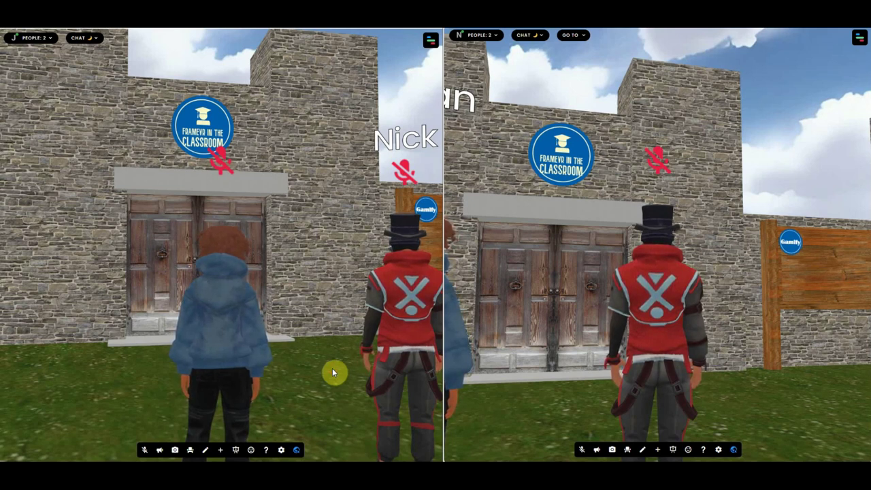
Walk the first avatar up to the closed door to test its proximity message, and turn both avatars' views toward the message.
{"action": "key", "text": "Left"}
{"action": "key", "text": "w"}
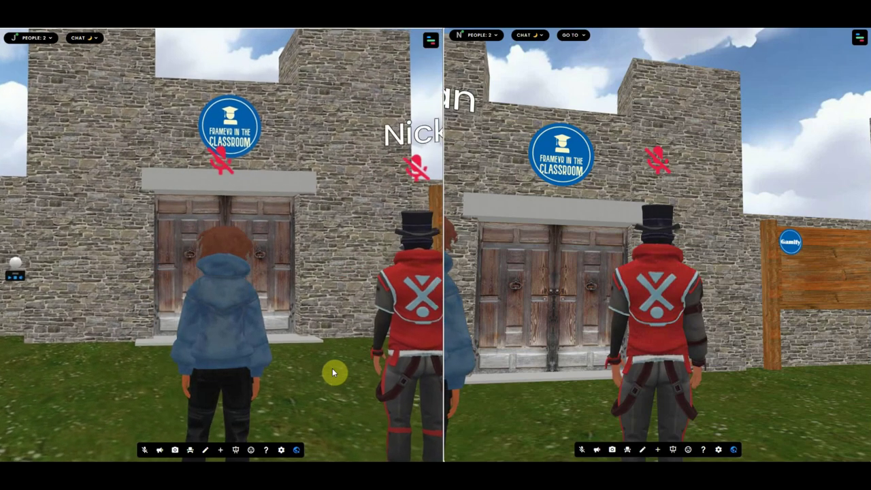
{"action": "key", "text": "w"}
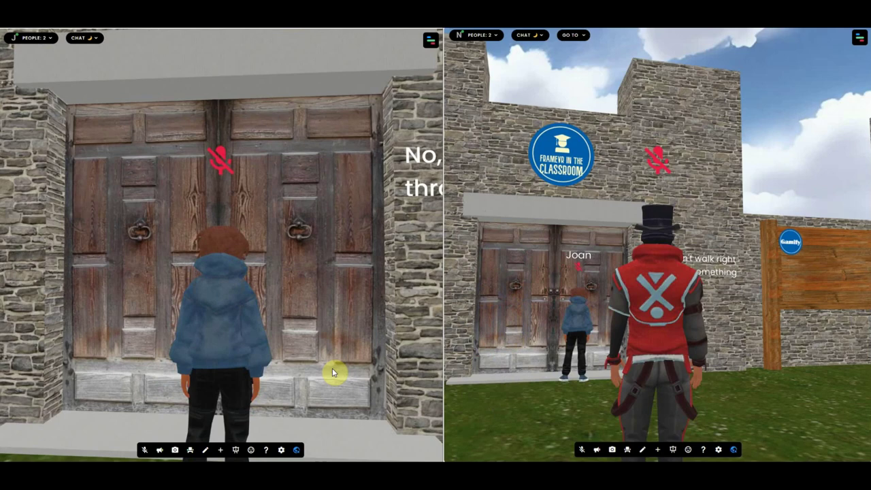
{"action": "key", "text": "s"}
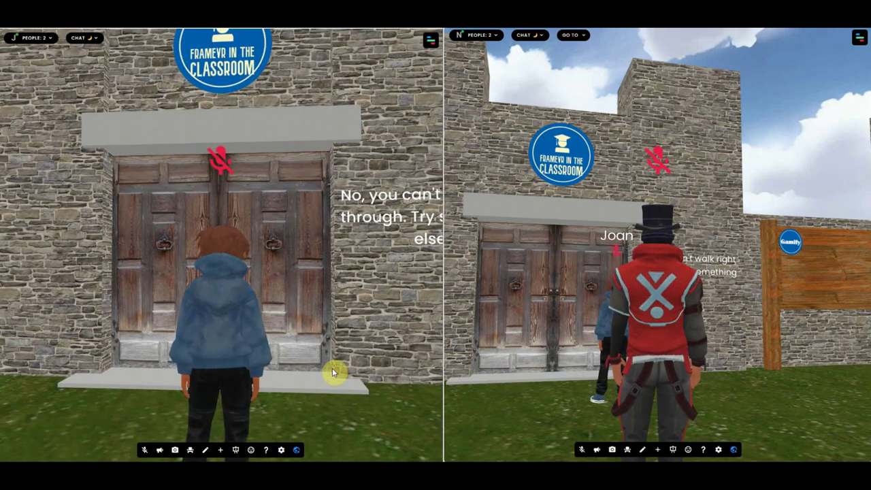
{"action": "left_click_drag", "start_coordinate": [271, 326], "coordinate": [289, 326]}
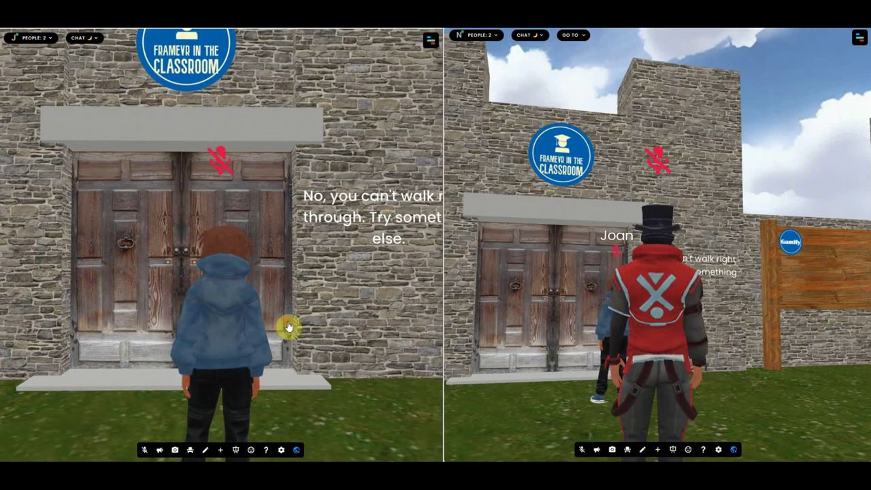
{"action": "left_click_drag", "start_coordinate": [729, 283], "coordinate": [712, 294]}
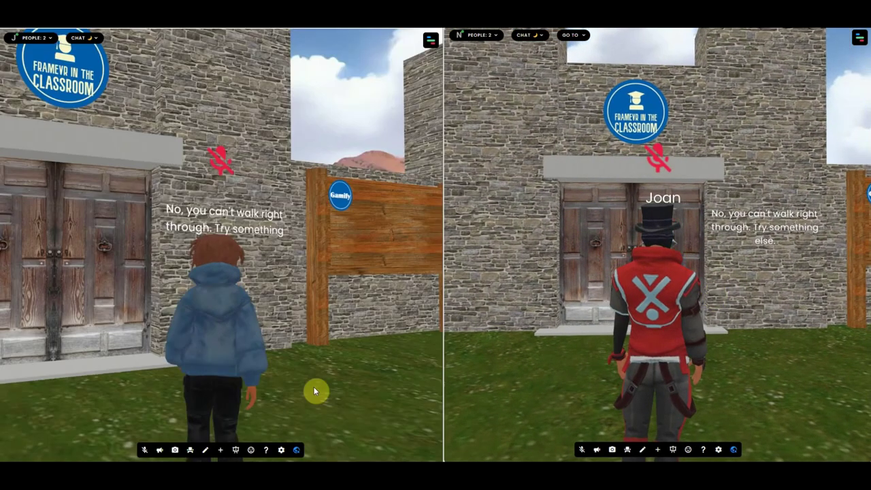
Test opening the door with the FrameVR in the Classroom logo, and reset it with the Gamify sign.
{"action": "key", "text": "Left"}
{"action": "key", "text": "Down"}
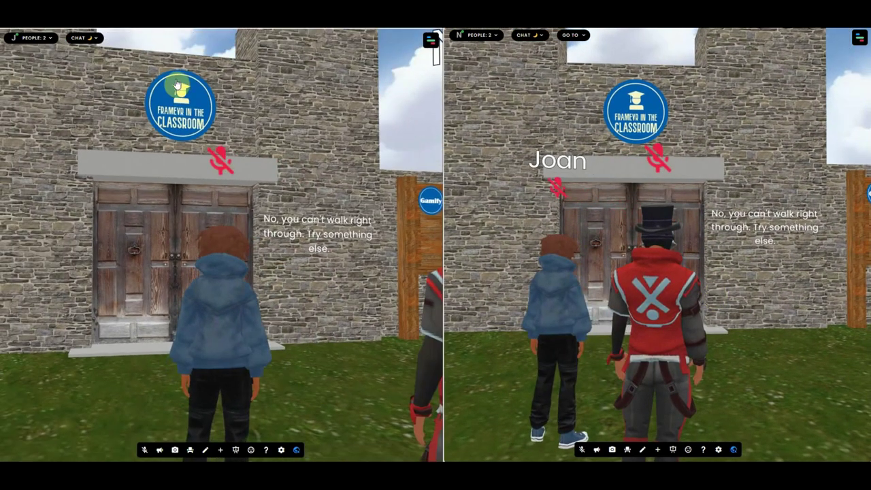
{"action": "left_click", "coordinate": [177, 89]}
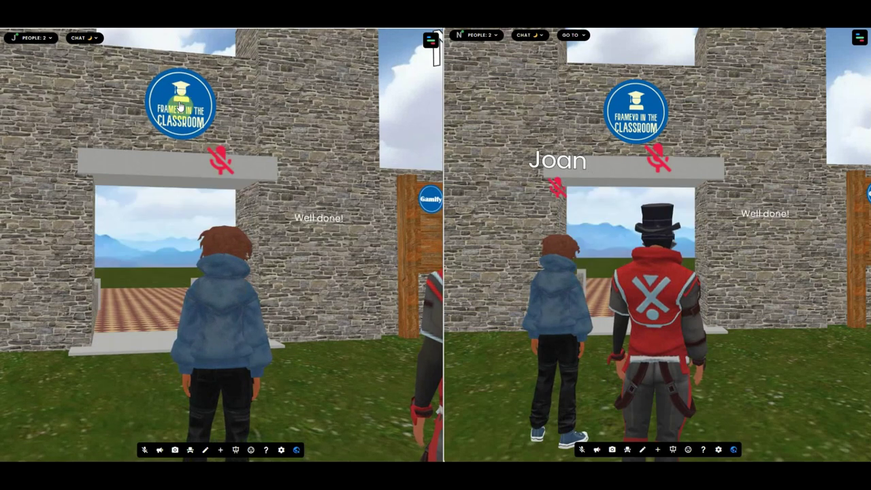
{"action": "left_click", "coordinate": [430, 199]}
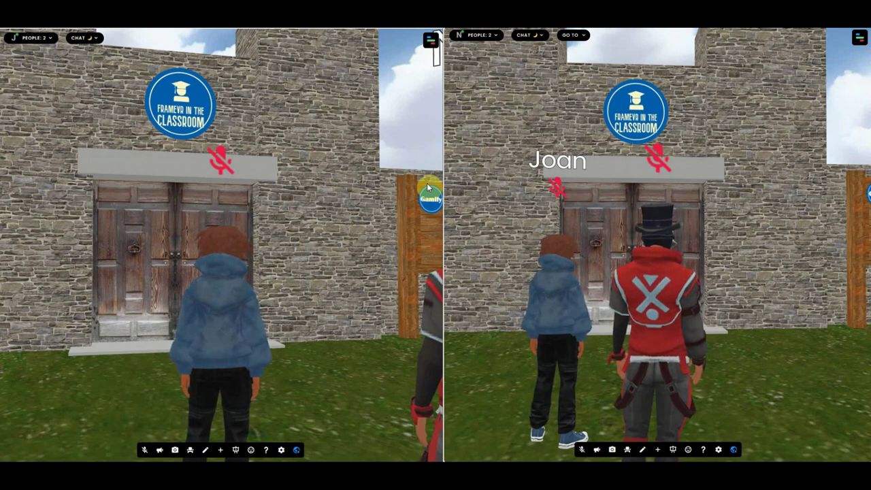
Make the First door position action on the FITClogo05vrij image's Click/Tap trigger Local Only.
{"action": "left_click", "coordinate": [638, 127]}
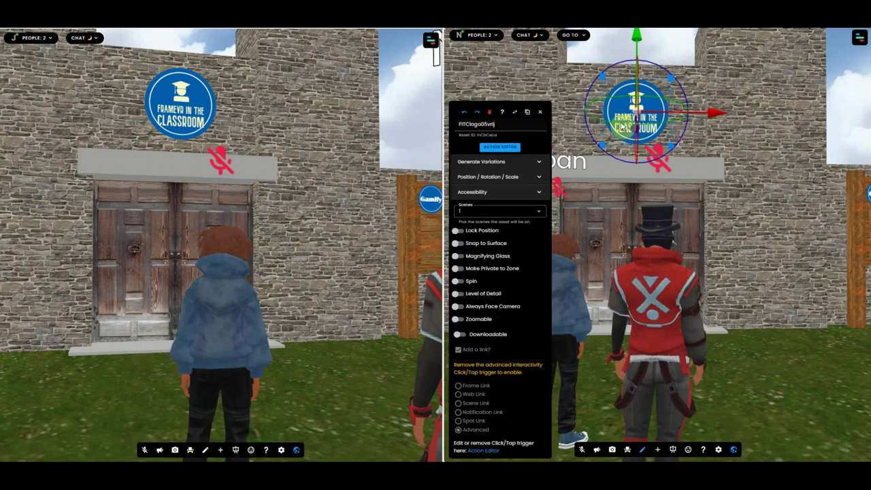
{"action": "left_click", "coordinate": [502, 149]}
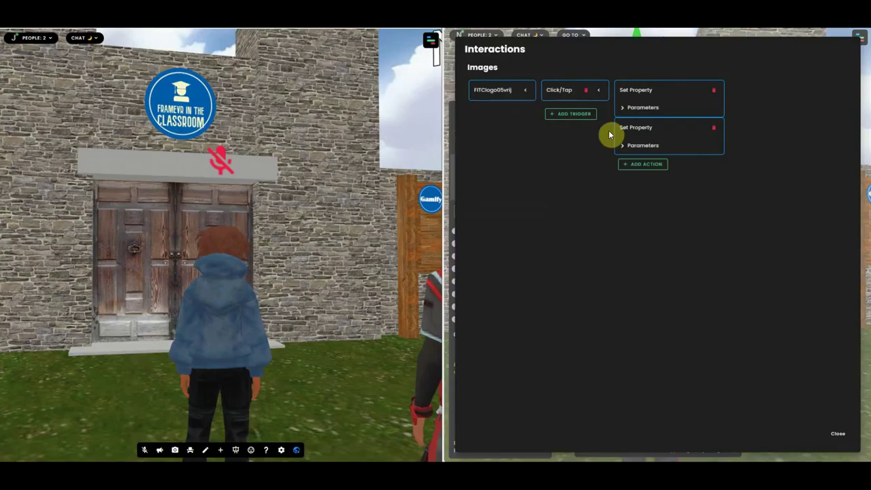
{"action": "left_click", "coordinate": [620, 108]}
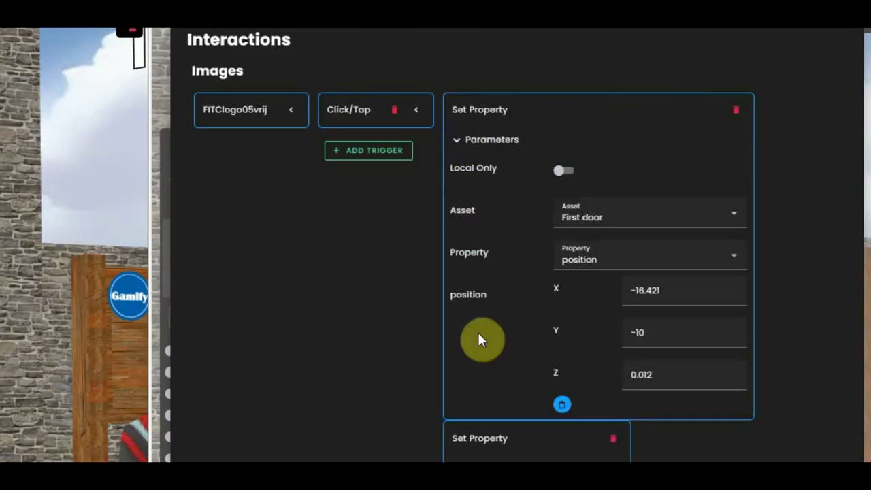
{"action": "left_click", "coordinate": [565, 172]}
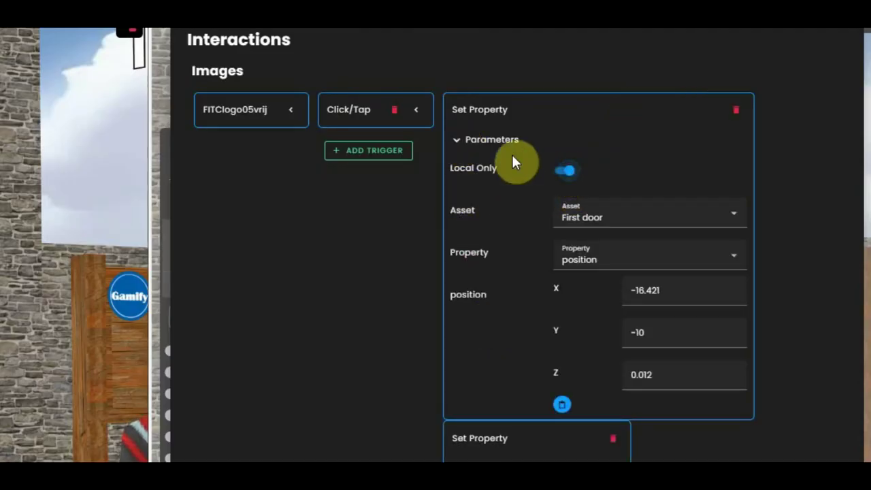
Make the logo's "Well done!" text action on Text Area door1 Local Only and close the interactions.
{"action": "left_click", "coordinate": [465, 141]}
{"action": "left_click", "coordinate": [457, 204]}
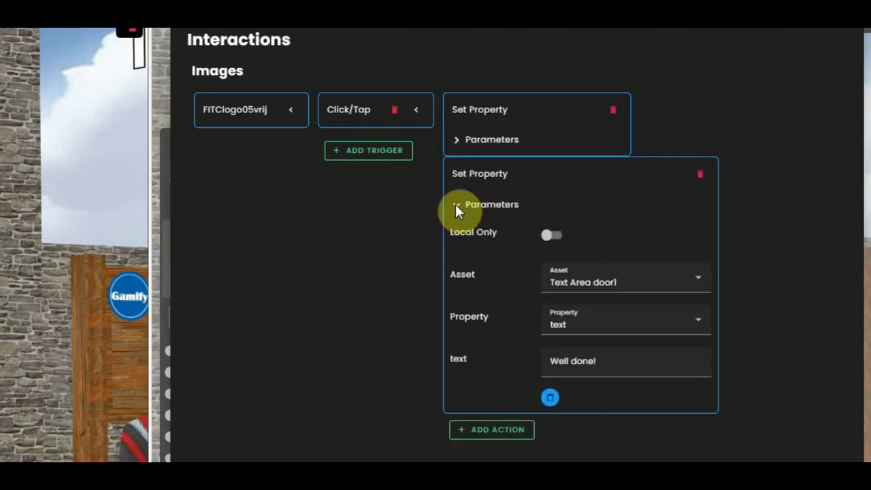
{"action": "left_click", "coordinate": [551, 236]}
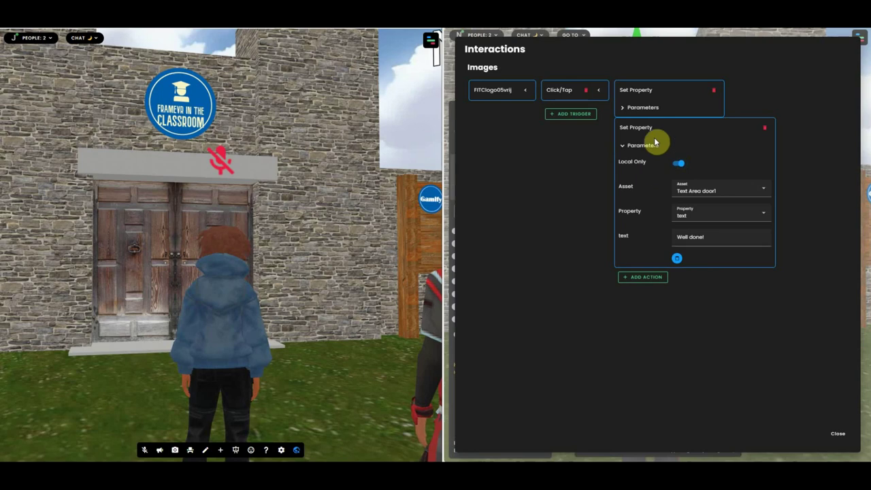
{"action": "left_click", "coordinate": [842, 436]}
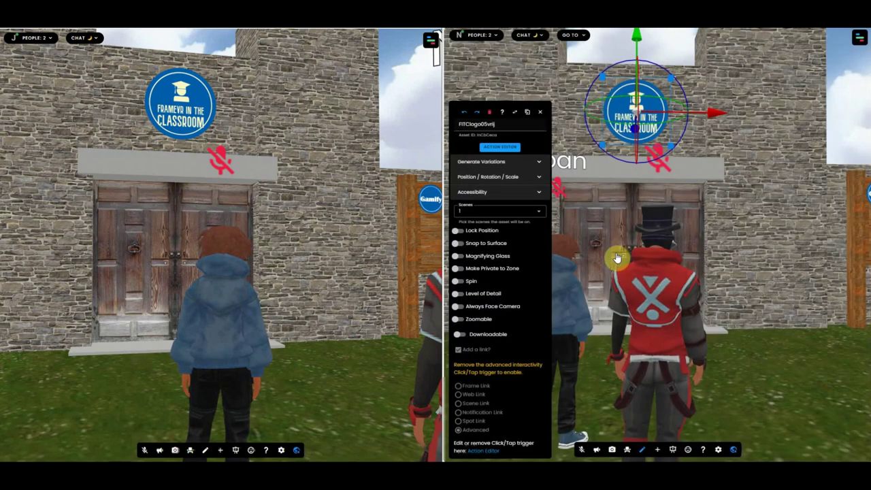
In the First door model's interactions, make the Proximity trigger's text action on Text Area door1 Local Only.
{"action": "left_click", "coordinate": [606, 233]}
{"action": "left_click", "coordinate": [501, 155]}
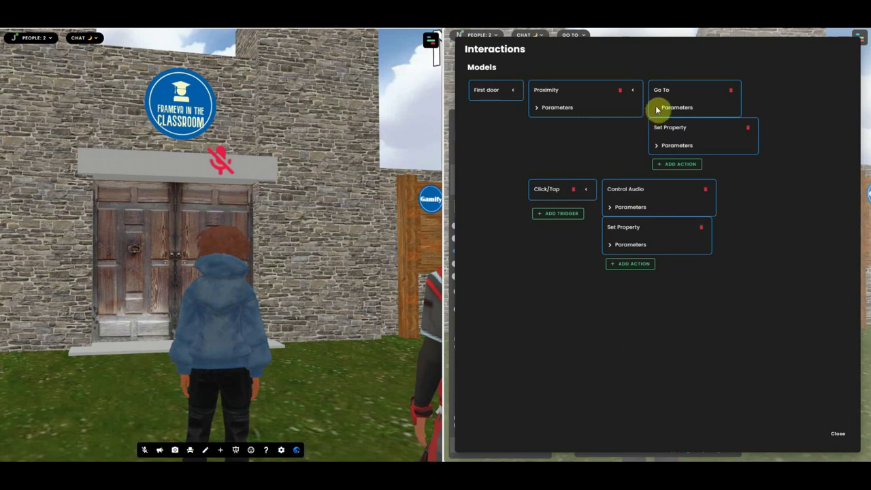
{"action": "left_click", "coordinate": [657, 145]}
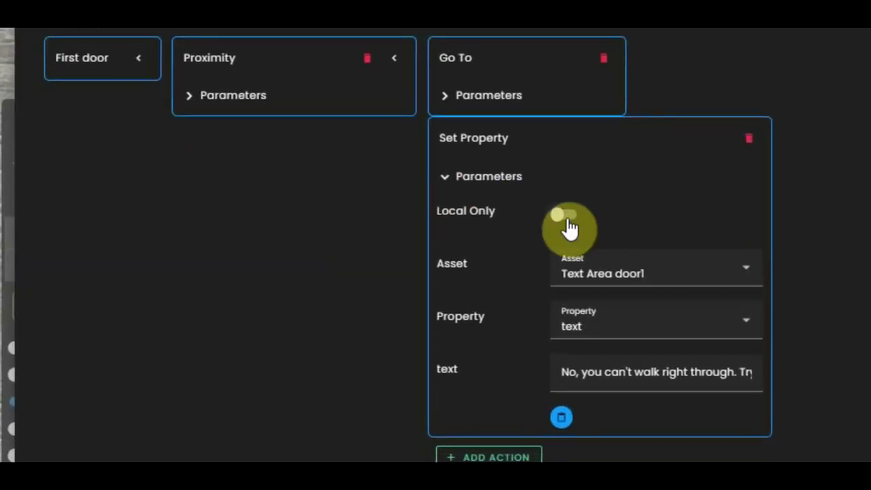
{"action": "left_click", "coordinate": [569, 227]}
{"action": "left_click", "coordinate": [446, 177]}
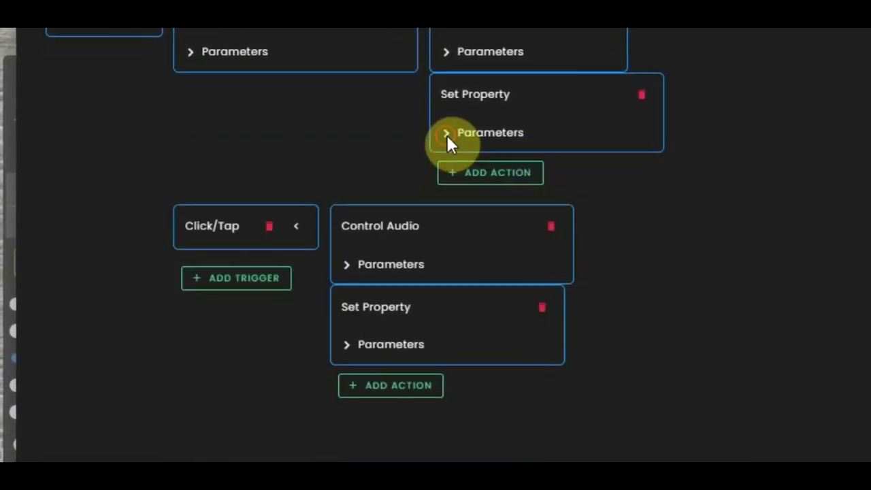
Make the door's Click/Tap Control Audio action that plays boimg1.mp3 Local Only.
{"action": "left_click", "coordinate": [347, 266]}
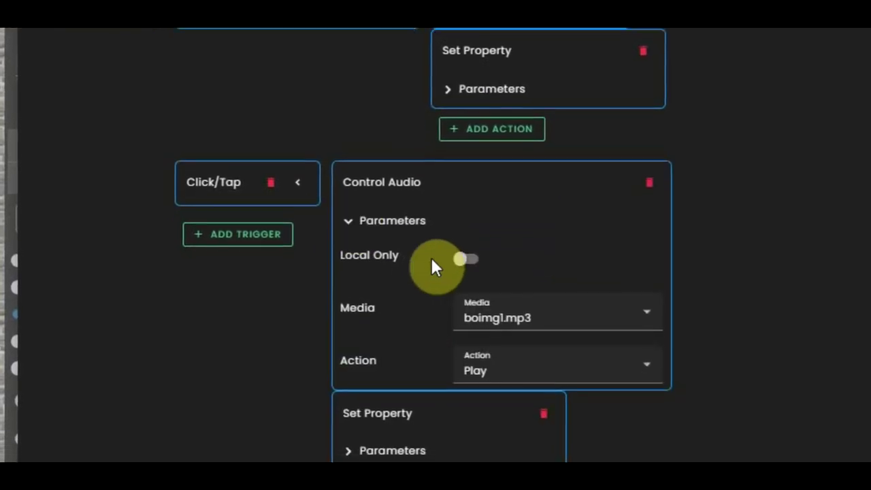
{"action": "left_click", "coordinate": [462, 215]}
{"action": "left_click", "coordinate": [349, 177]}
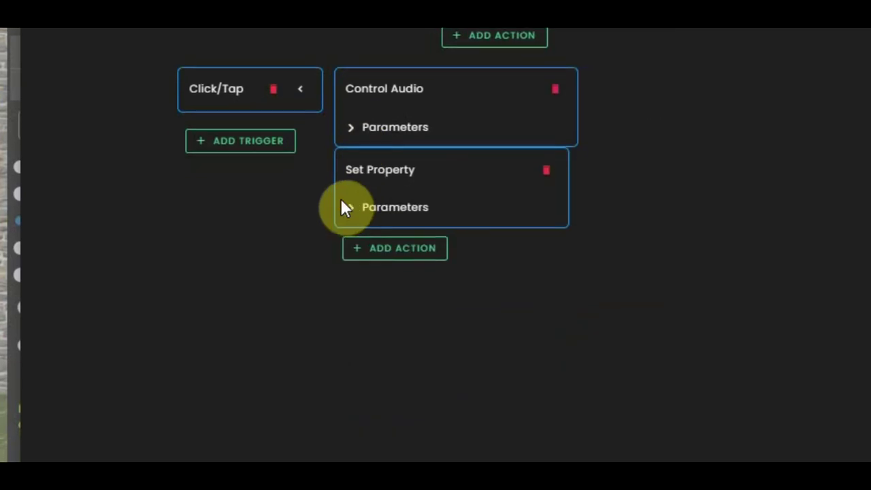
Make the door's Click/Tap text action on Text Area door1 Local Only, close the interactions and leave edit mode.
{"action": "left_click", "coordinate": [347, 207]}
{"action": "left_click", "coordinate": [469, 246]}
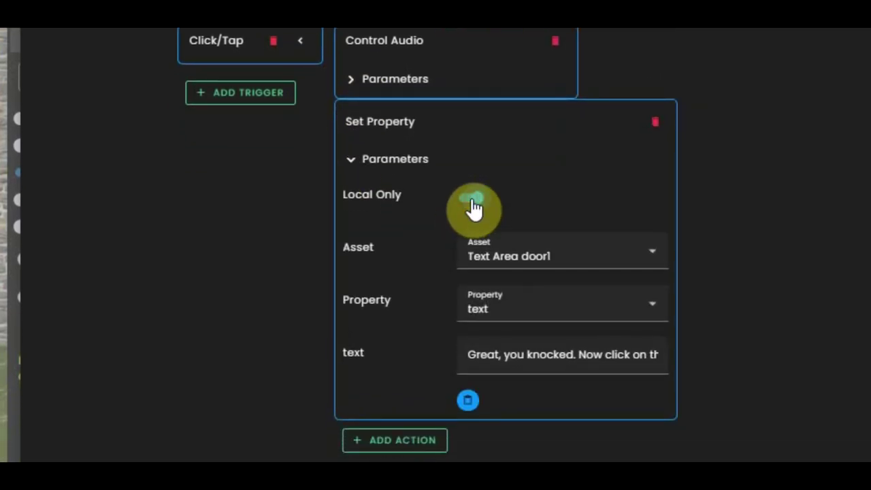
{"action": "left_click", "coordinate": [839, 434]}
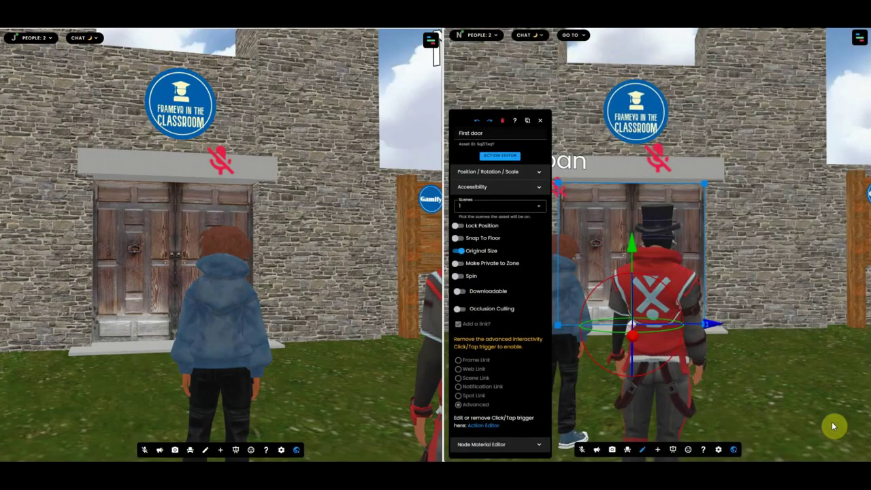
{"action": "left_click", "coordinate": [642, 449]}
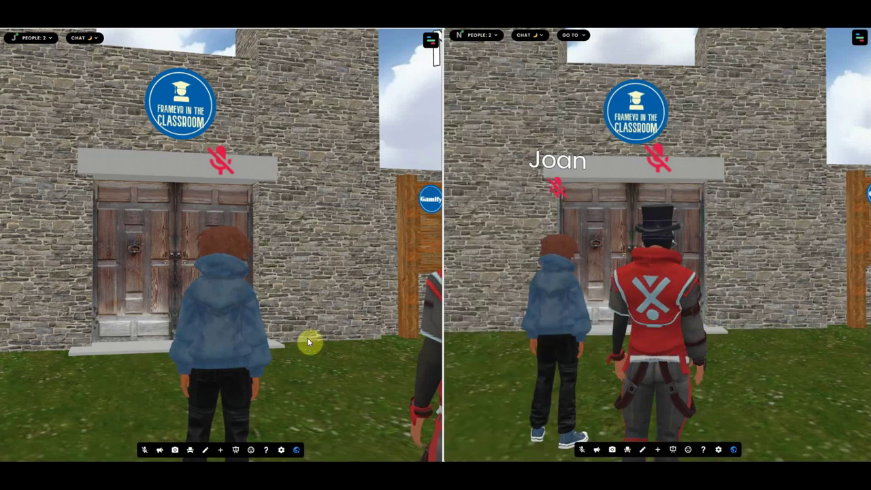
Walk the first avatar to the door to trigger the proximity message, back away and compare both avatars' views.
{"action": "key", "text": "Up"}
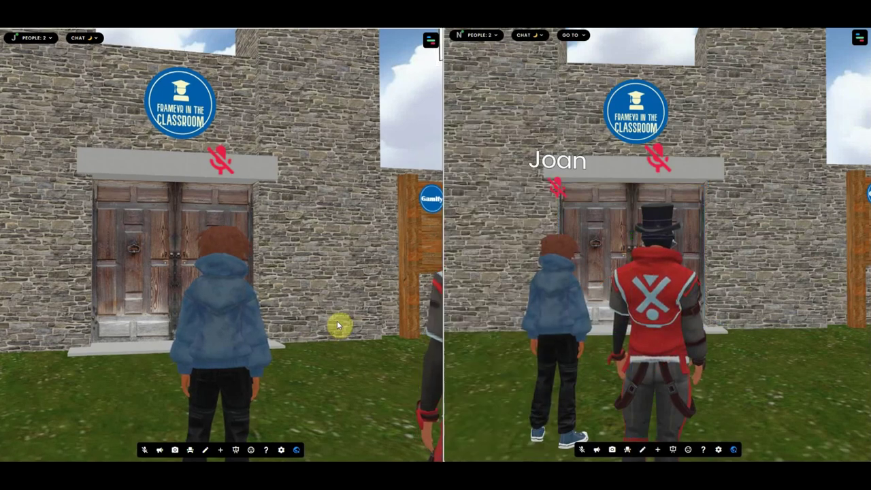
{"action": "key", "text": "Left"}
{"action": "key", "text": "Right"}
{"action": "key", "text": "w"}
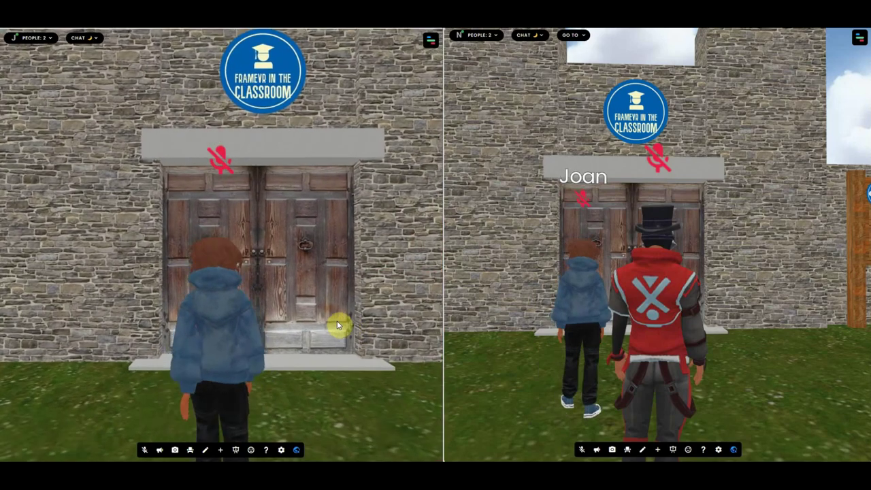
{"action": "key", "text": "s"}
{"action": "key", "text": "w"}
{"action": "key", "text": "s"}
{"action": "key", "text": "d"}
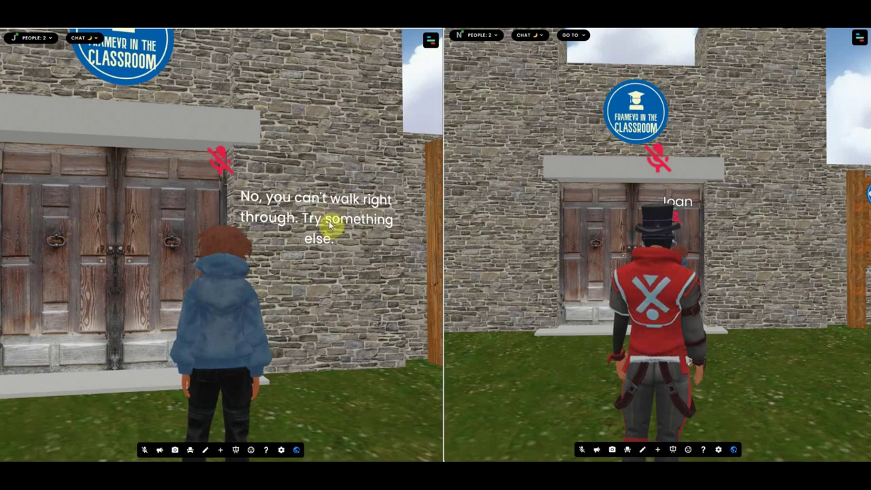
{"action": "left_click", "coordinate": [672, 292]}
{"action": "left_click_drag", "start_coordinate": [403, 303], "coordinate": [361, 304]}
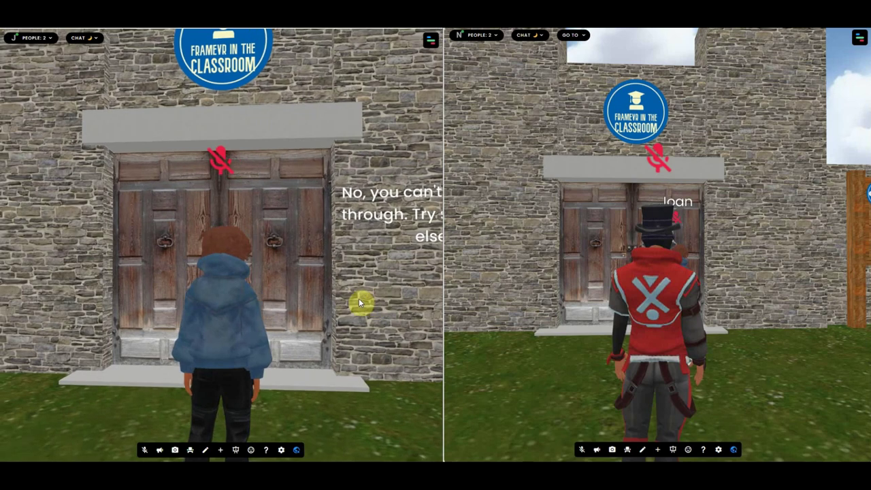
{"action": "key", "text": "s"}
{"action": "key", "text": "d"}
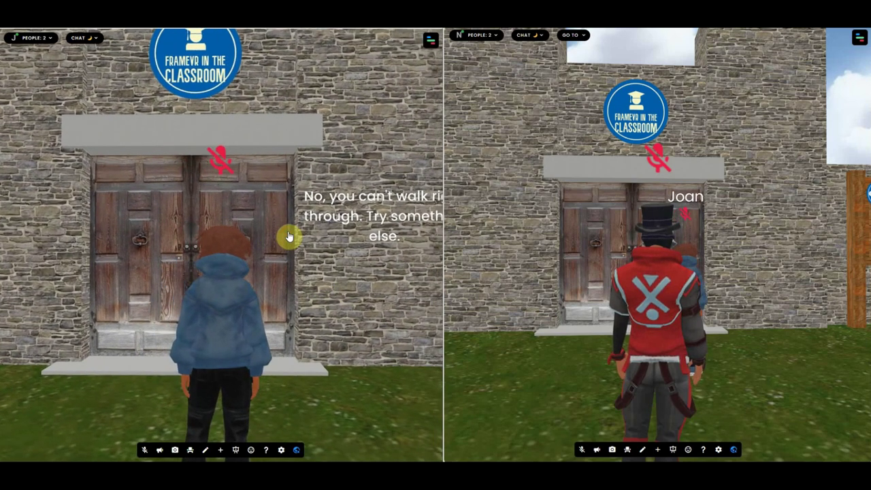
Knock on the door as the first avatar and open it with the logo above.
{"action": "left_click", "coordinate": [187, 218]}
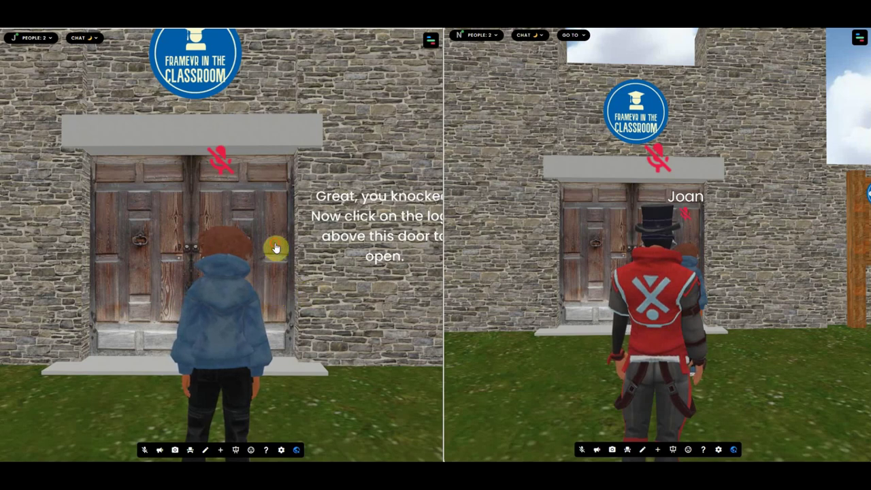
{"action": "left_click_drag", "start_coordinate": [324, 229], "coordinate": [291, 155]}
{"action": "left_click", "coordinate": [224, 105]}
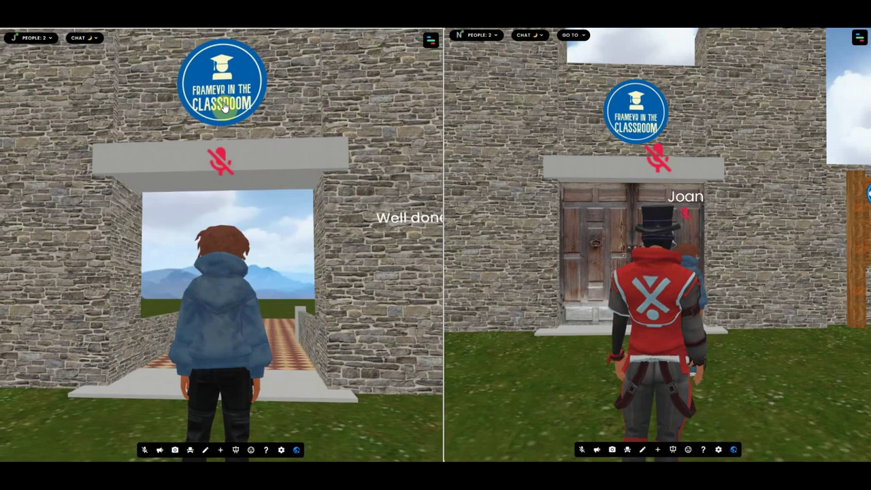
Walk the first avatar through the open doorway onto the checkered path.
{"action": "left_click_drag", "start_coordinate": [399, 246], "coordinate": [410, 253]}
{"action": "left_click_drag", "start_coordinate": [360, 220], "coordinate": [334, 250]}
{"action": "key", "text": "w"}
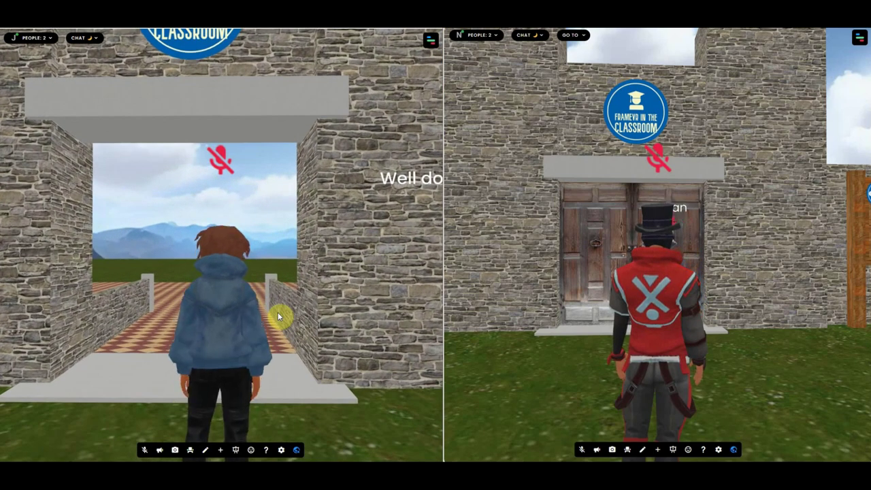
{"action": "key", "text": "w"}
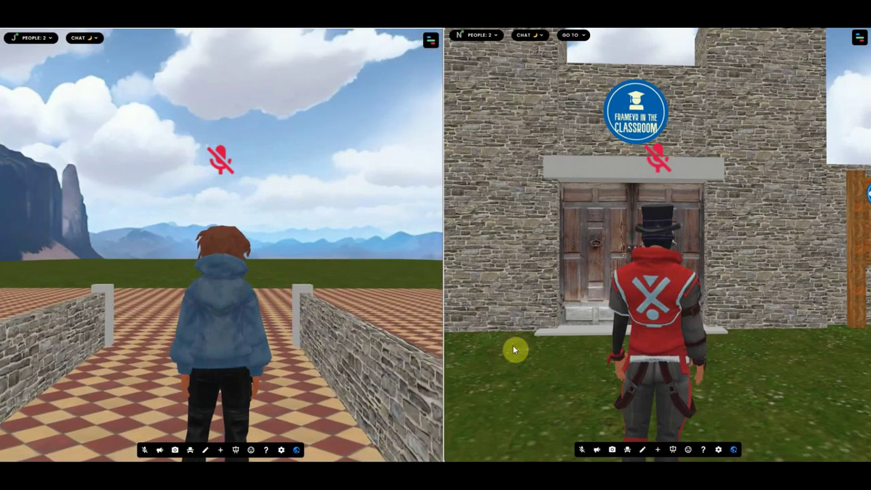
Reposition the second avatar to view the whole closed door, and bring the first avatar back to the doorway.
{"action": "key", "text": "d"}
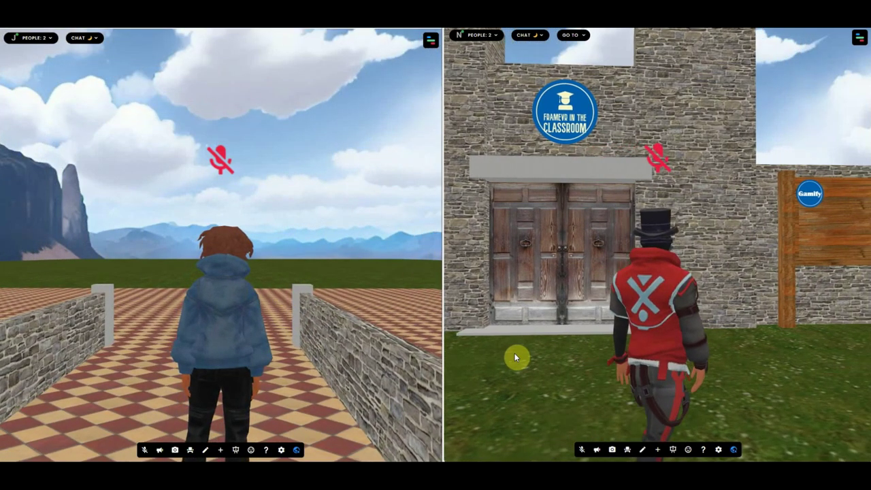
{"action": "key", "text": "s"}
{"action": "key", "text": "w"}
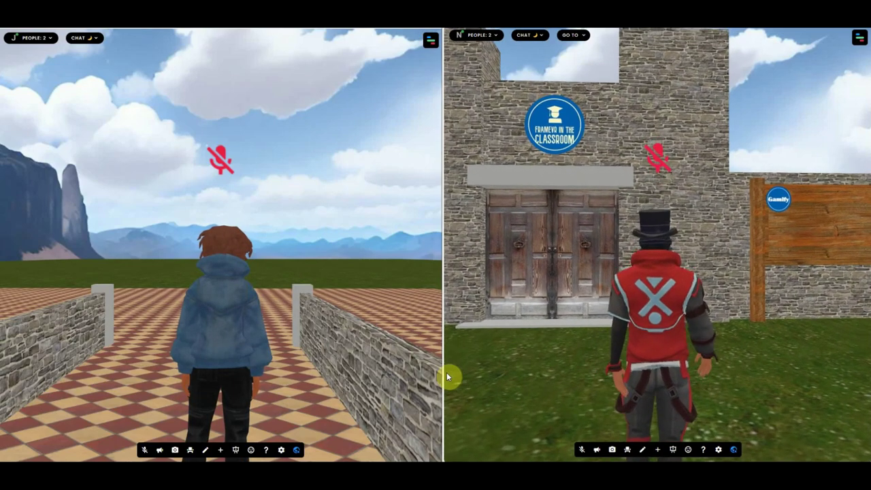
{"action": "key", "text": "w"}
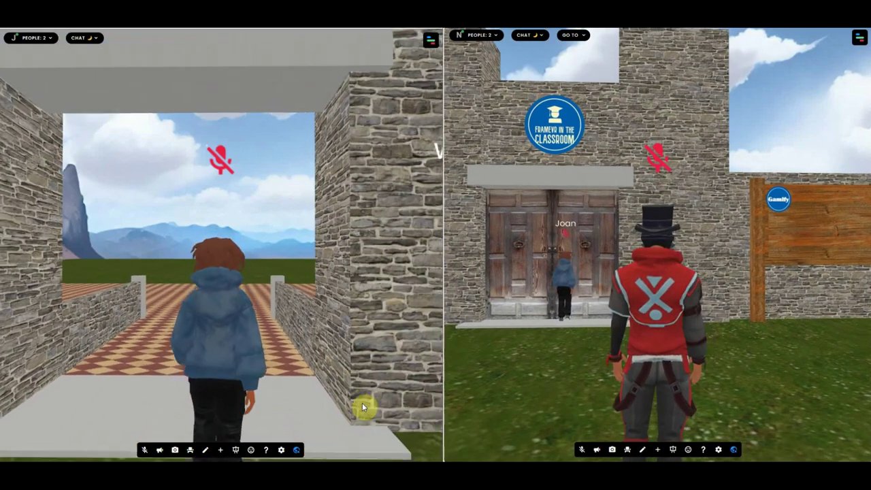
Walk the first avatar through the doorway onto the checkered path, back to the threshold, and forward onto the path again.
{"action": "key", "text": "w"}
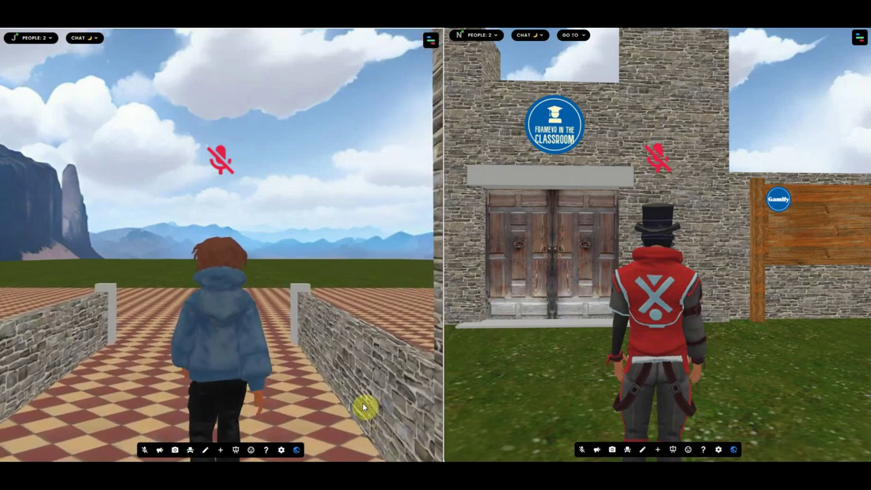
{"action": "key", "text": "s"}
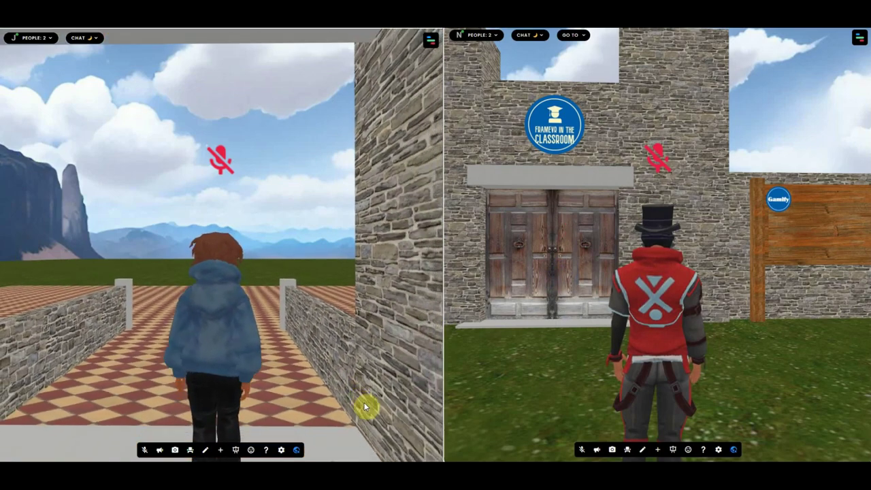
{"action": "key", "text": "w"}
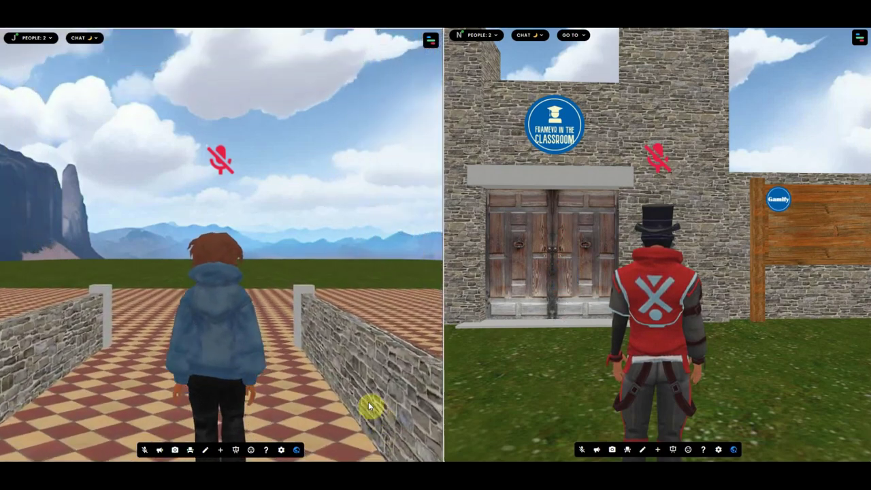
Walk the second avatar up to the closed door to trigger the proximity message, and back away to view the whole door.
{"action": "left_click", "coordinate": [541, 386]}
{"action": "key", "text": "a"}
{"action": "key", "text": "d"}
{"action": "key", "text": "w"}
{"action": "key", "text": "w"}
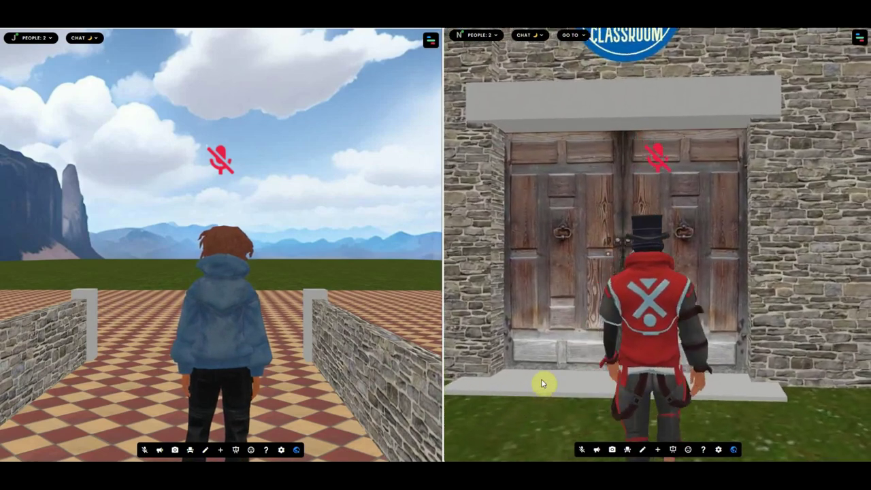
{"action": "key", "text": "a"}
{"action": "key", "text": "s"}
{"action": "key", "text": "w"}
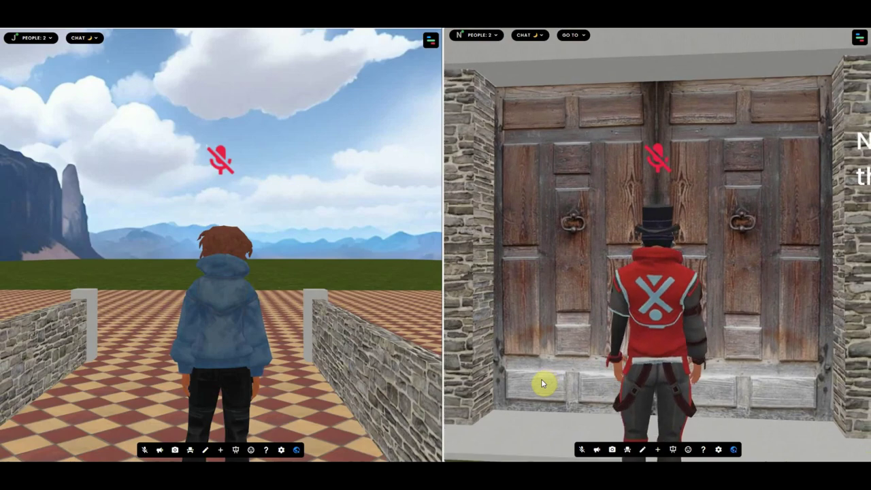
{"action": "key", "text": "s"}
{"action": "key", "text": "s"}
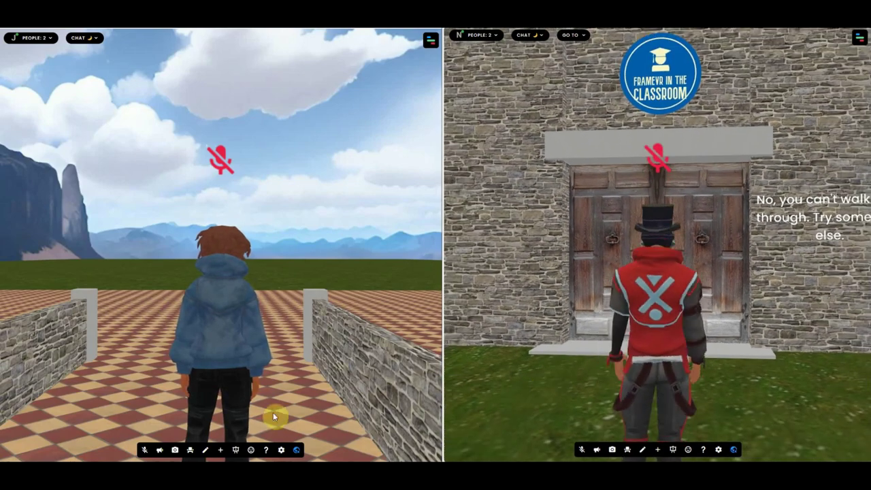
Back the first avatar out of the doorway onto the grass and turn it to view the open door and its message.
{"action": "key", "text": "s"}
{"action": "key", "text": "d"}
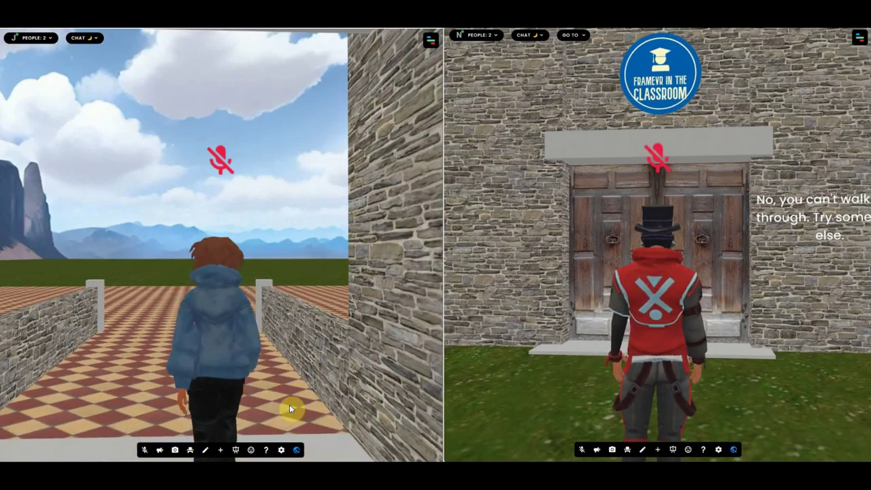
{"action": "key", "text": "s"}
{"action": "key", "text": "a"}
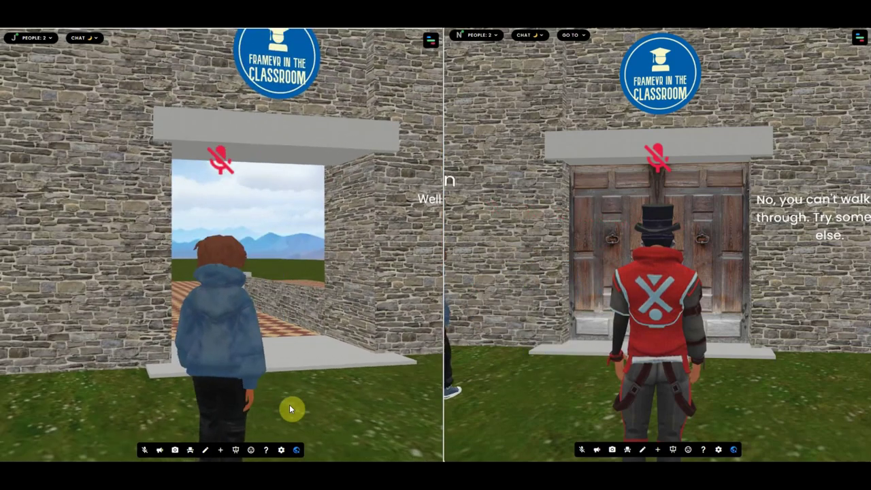
{"action": "key", "text": "d"}
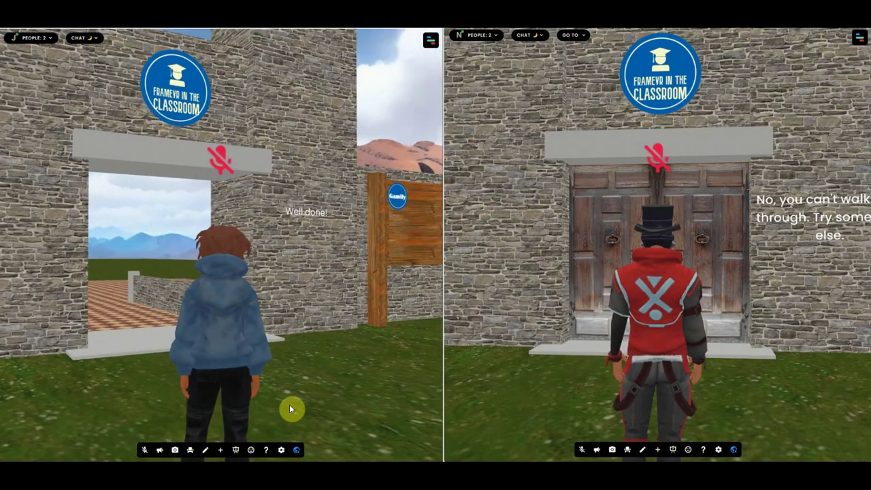
Move the second avatar beside the message, knock on the door, and open it with the logo above.
{"action": "key", "text": "d"}
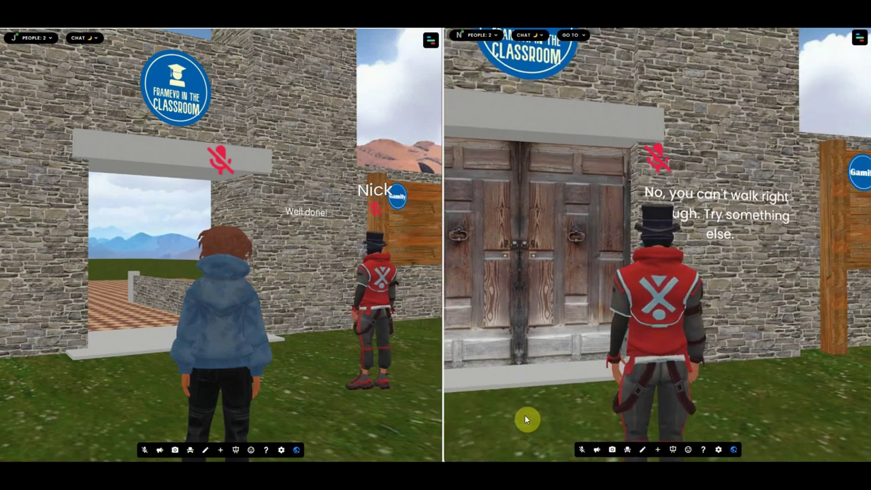
{"action": "left_click", "coordinate": [546, 238]}
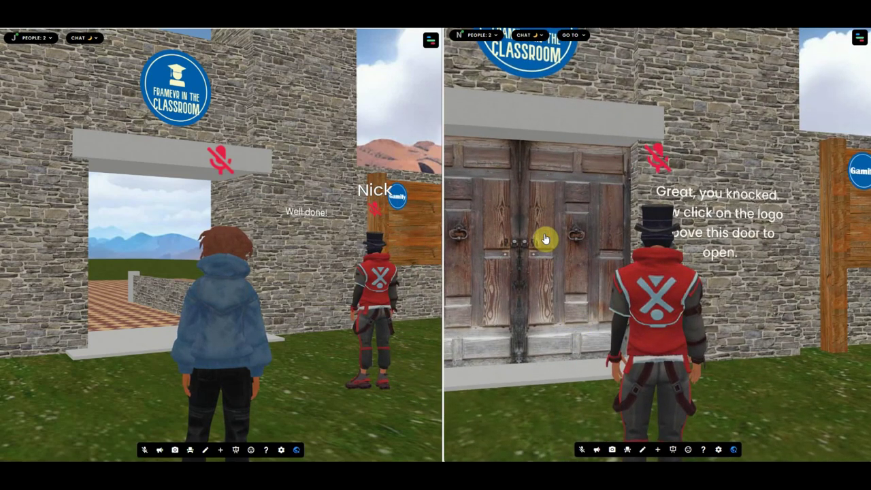
{"action": "key", "text": "a"}
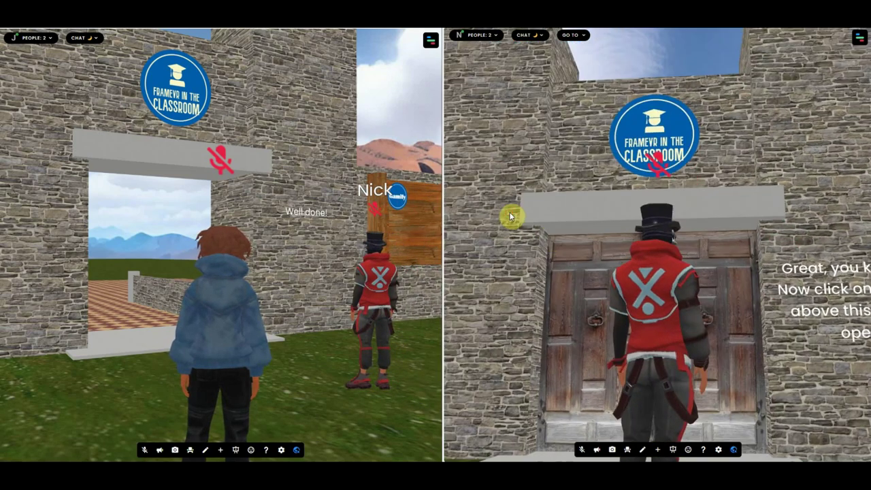
{"action": "left_click", "coordinate": [640, 140]}
Walk the second avatar forward through the open doorway.
{"action": "key", "text": "w"}
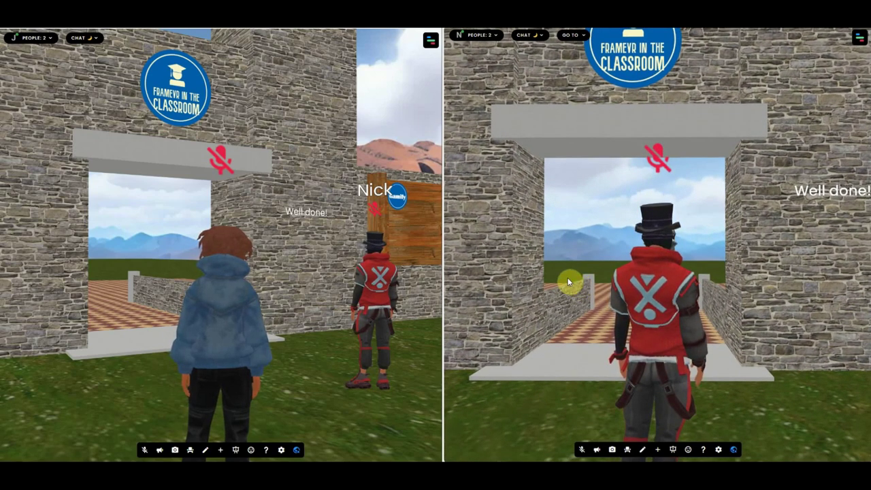
{"action": "key", "text": "w"}
{"action": "key", "text": "w"}
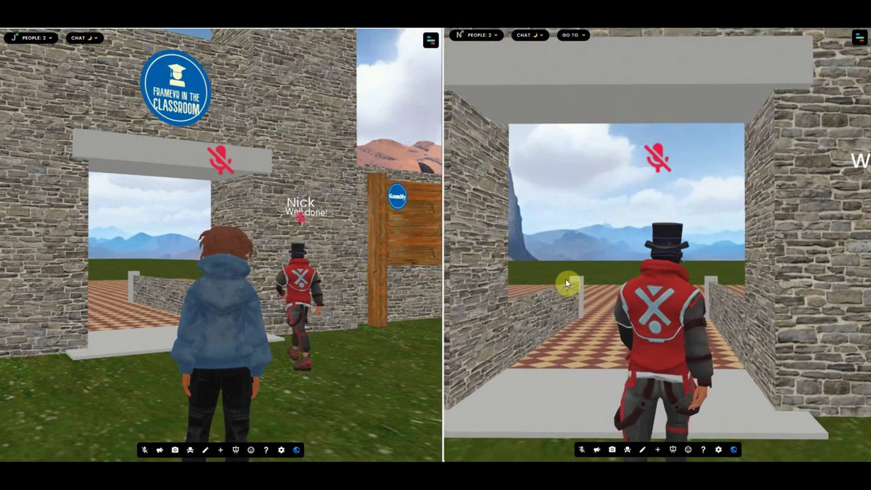